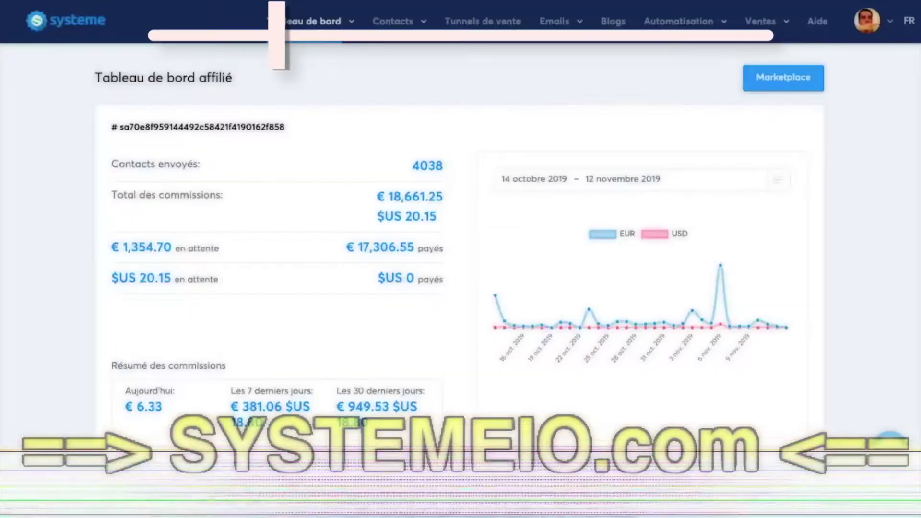
- In the Inviter & Offrir sales funnel, start a new page named "redirection mon lien affilié"
{"action": "left_click", "coordinate": [504, 26]}
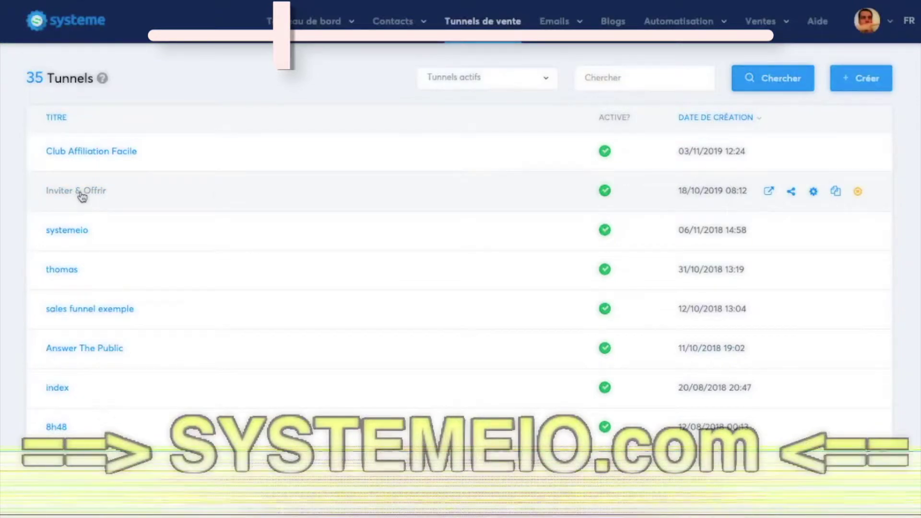
{"action": "left_click", "coordinate": [82, 194]}
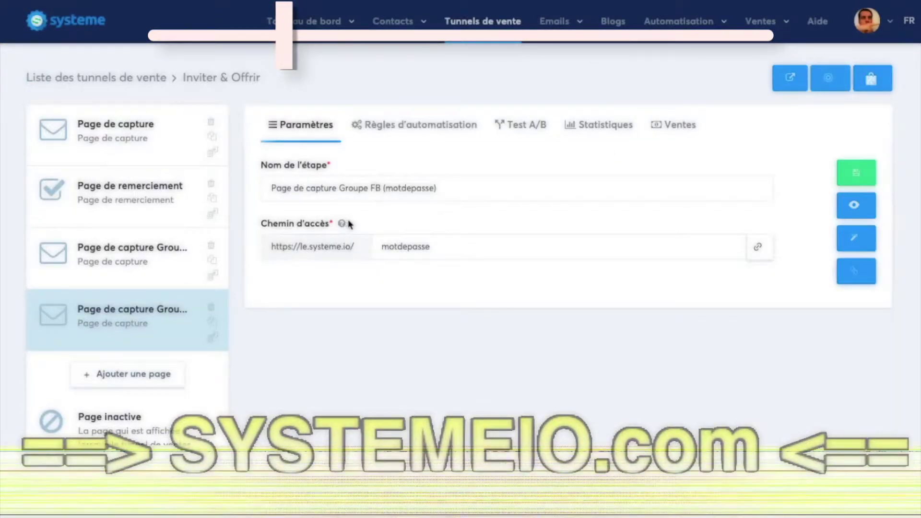
{"action": "left_click", "coordinate": [146, 379]}
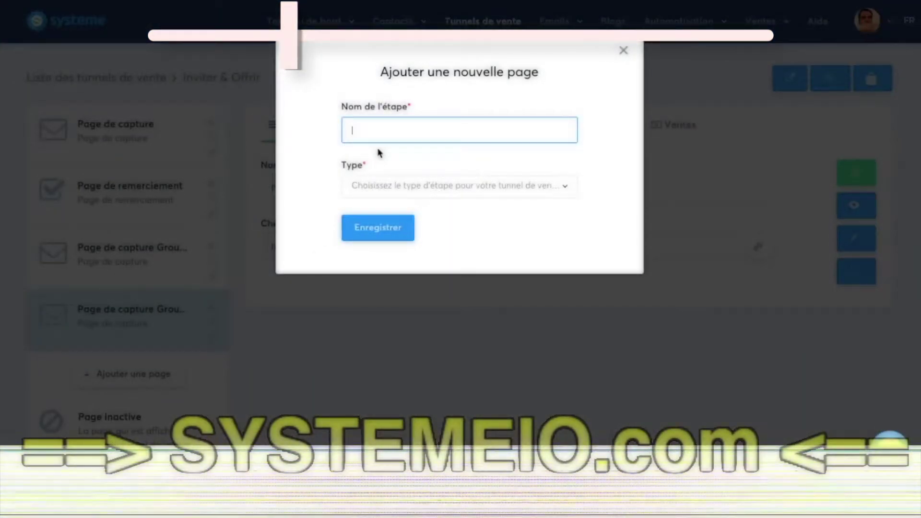
{"action": "type", "text": "redirection m"}
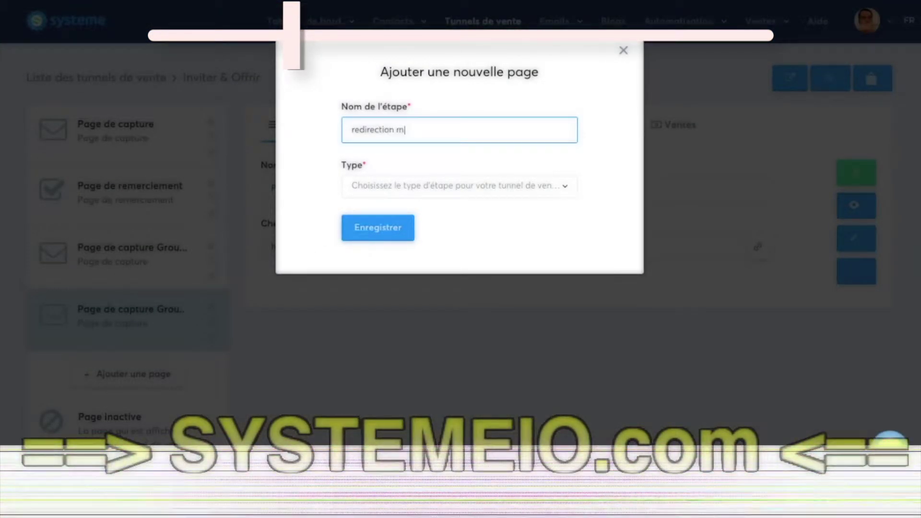
{"action": "type", "text": "on lien affilié"}
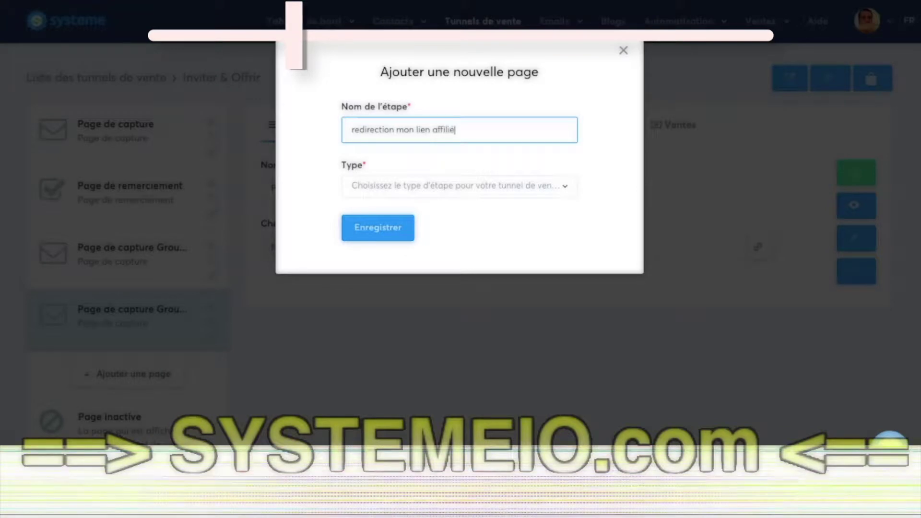
- Choose Page d'information as the new page's type and save the page
{"action": "left_click", "coordinate": [406, 188]}
{"action": "scroll", "coordinate": [379, 285], "scroll_direction": "down", "scroll_amount": 1}
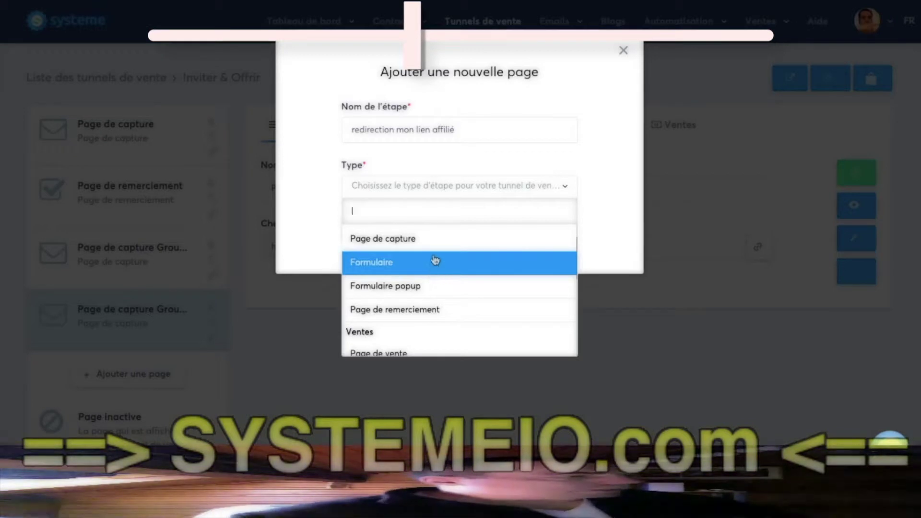
{"action": "scroll", "coordinate": [426, 286], "scroll_direction": "down", "scroll_amount": 5}
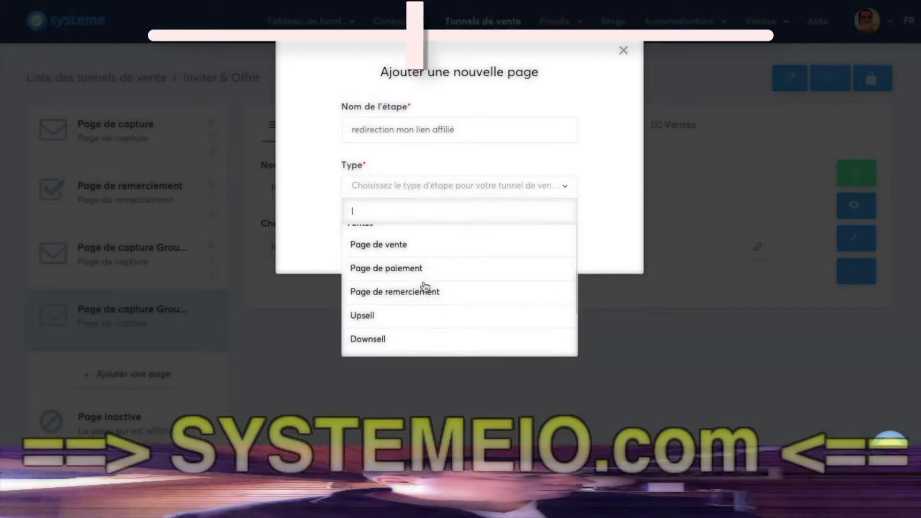
{"action": "scroll", "coordinate": [425, 286], "scroll_direction": "down", "scroll_amount": 5}
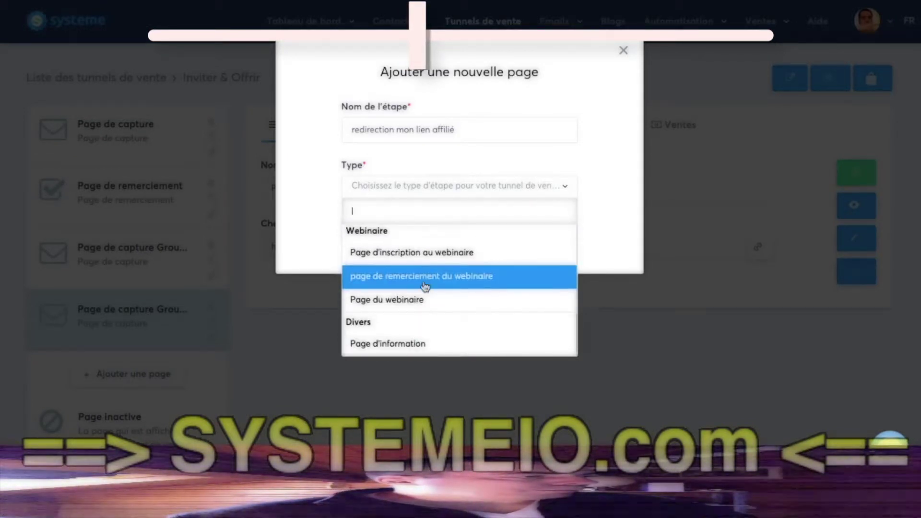
{"action": "left_click", "coordinate": [411, 344]}
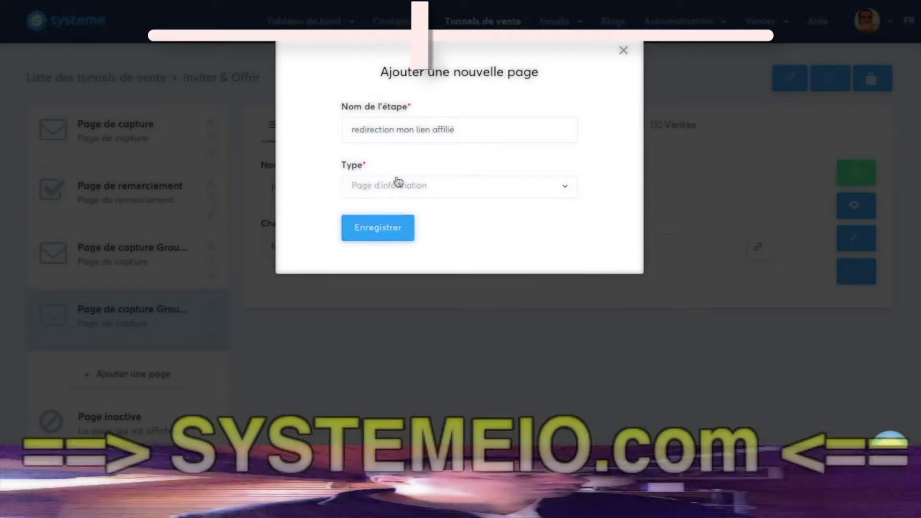
{"action": "left_click", "coordinate": [390, 235]}
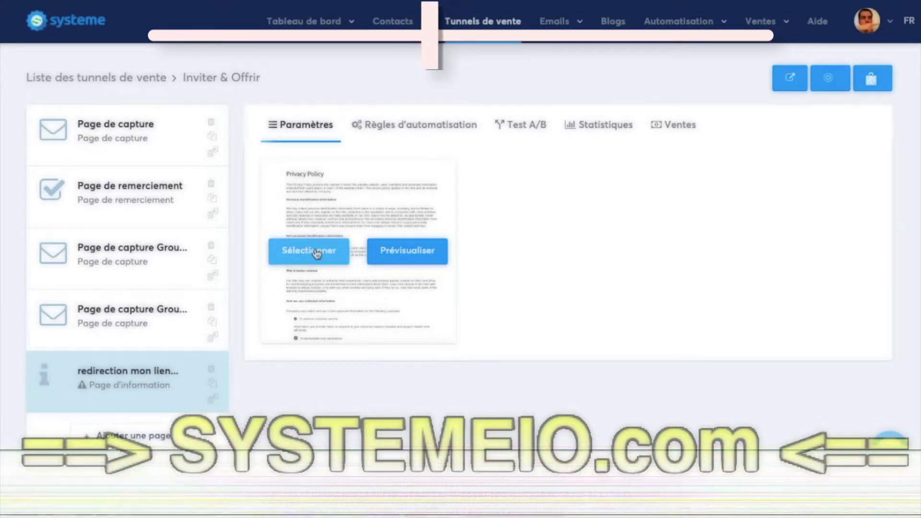
- Apply the Privacy Policy template to the new page, set its access path to "monyoutube" and save the step
{"action": "left_click", "coordinate": [317, 252]}
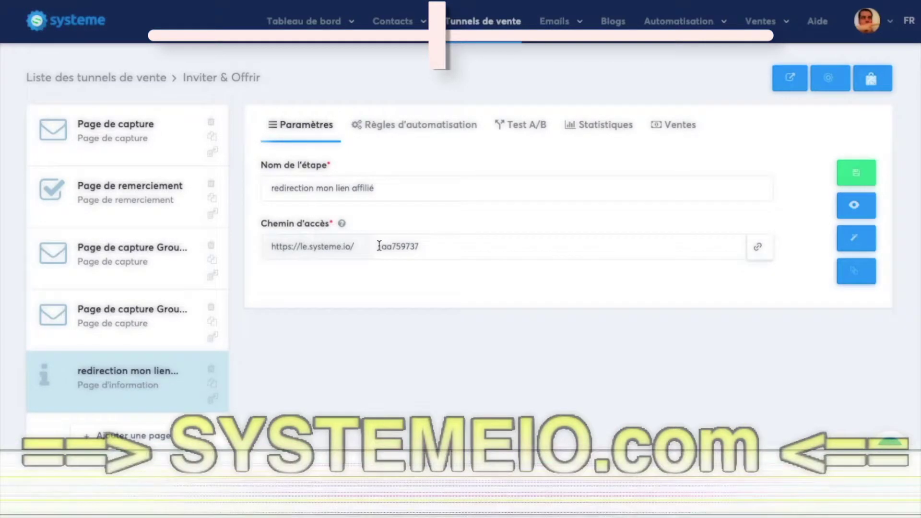
{"action": "left_click_drag", "start_coordinate": [379, 246], "coordinate": [426, 244]}
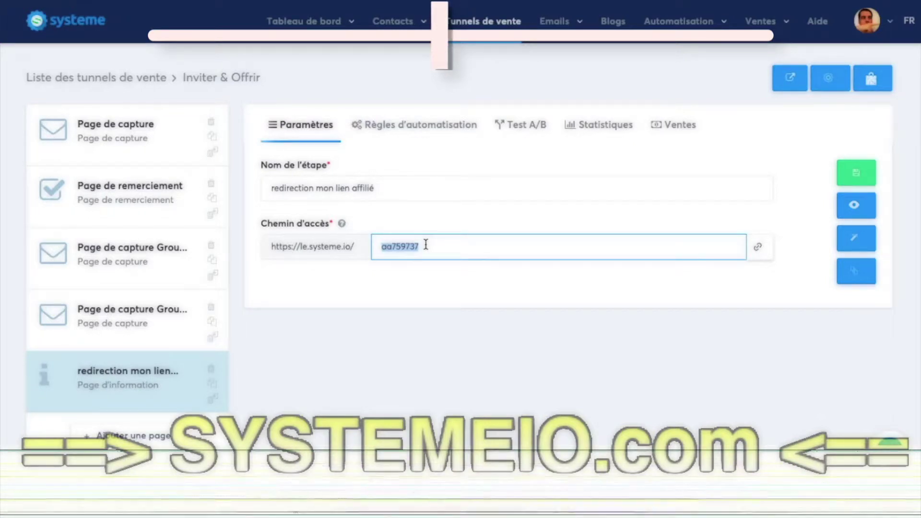
{"action": "type", "text": "monyoutube"}
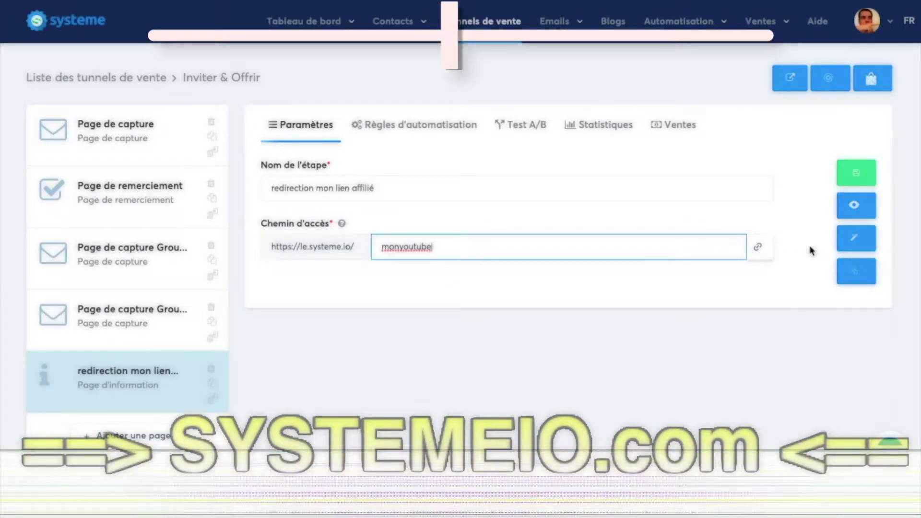
{"action": "left_click", "coordinate": [851, 171]}
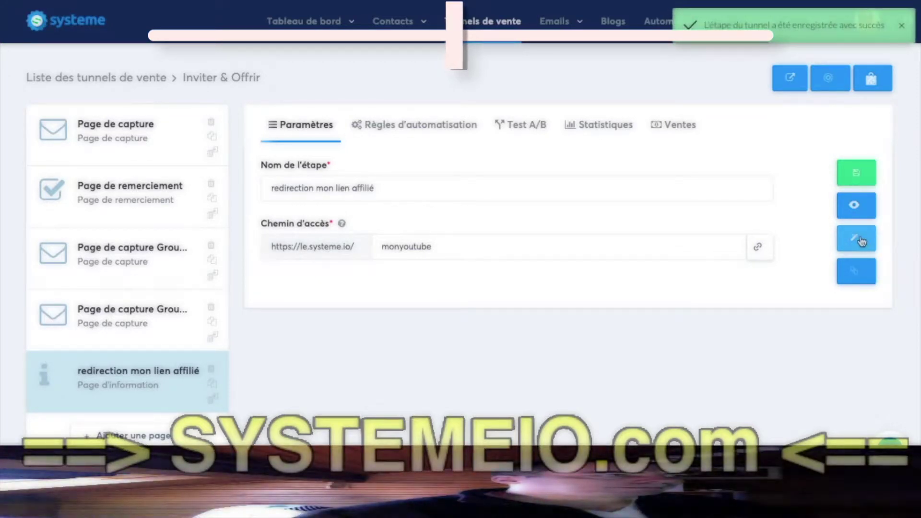
- Open the page in the editor and bring up the Codes de tracking section of its page settings
{"action": "left_click", "coordinate": [863, 243]}
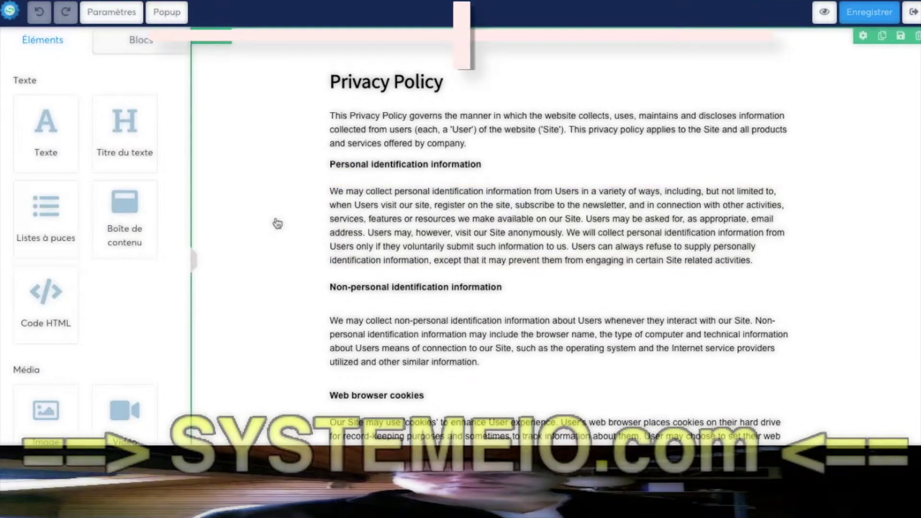
{"action": "left_click", "coordinate": [120, 14]}
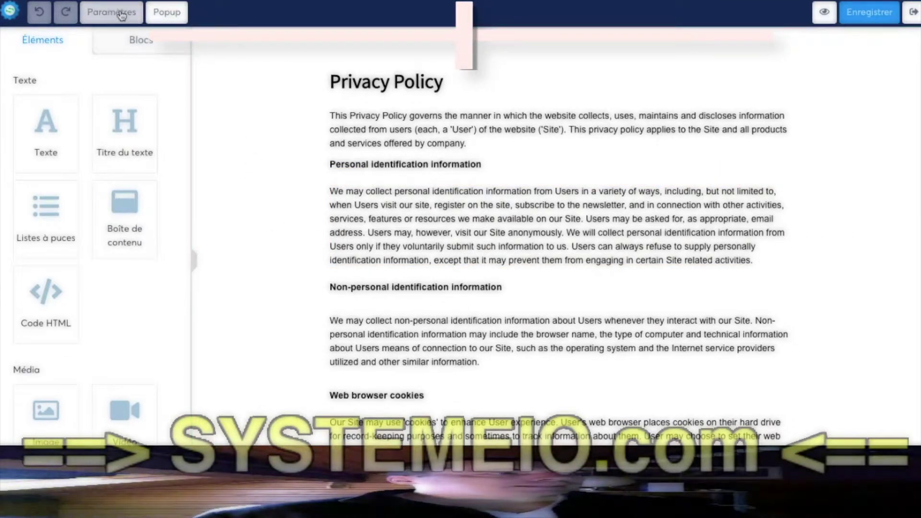
{"action": "scroll", "coordinate": [133, 245], "scroll_direction": "down", "scroll_amount": 10}
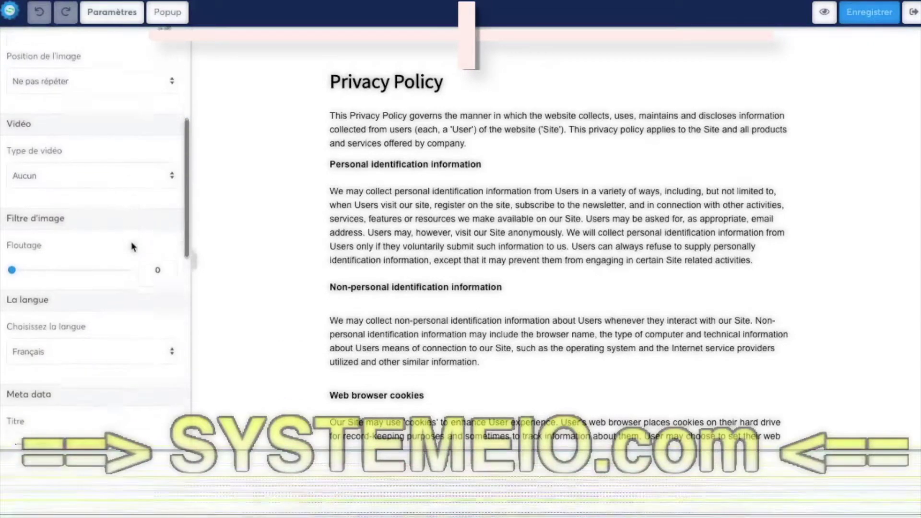
{"action": "scroll", "coordinate": [133, 247], "scroll_direction": "down", "scroll_amount": 6}
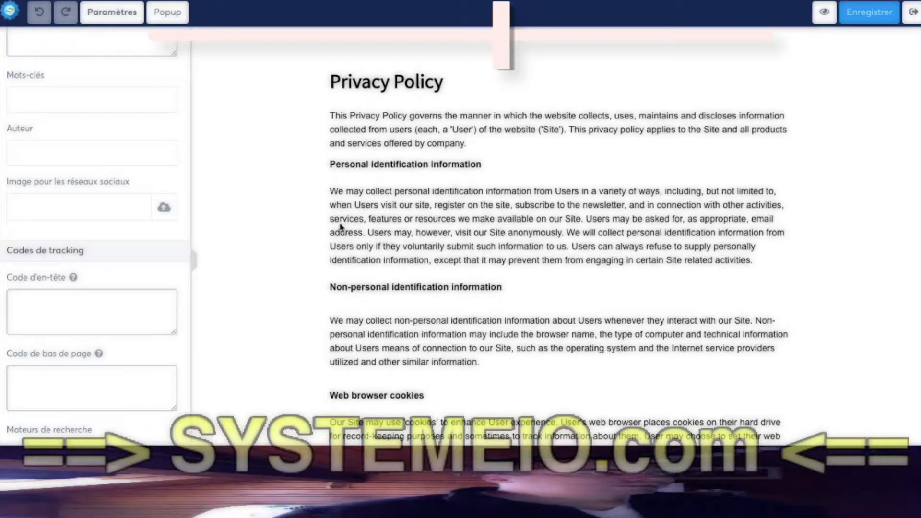
- Select the page's section, then return to the Code d'en-tête field in the page settings
{"action": "left_click", "coordinate": [265, 159]}
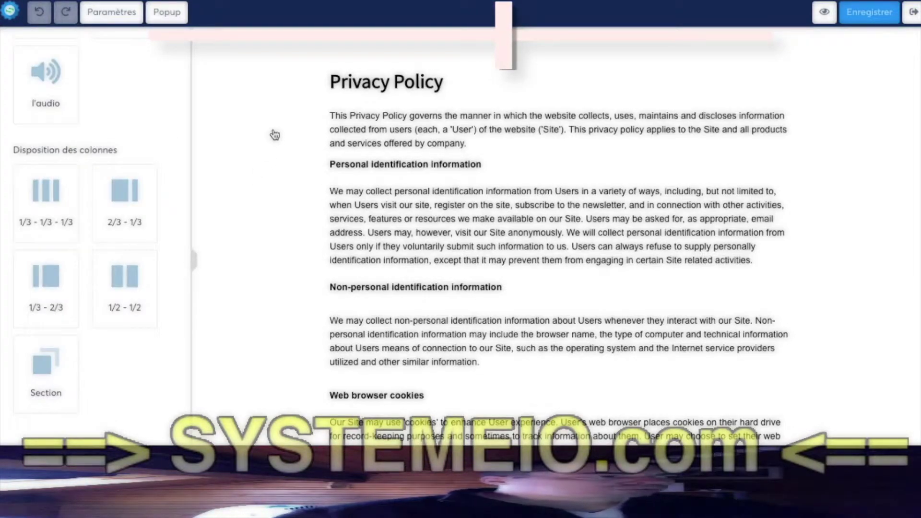
{"action": "left_click", "coordinate": [271, 134]}
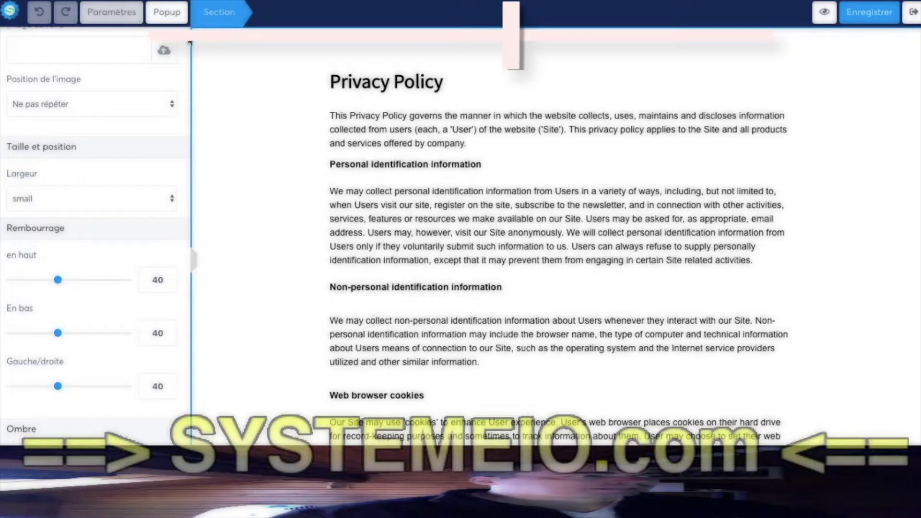
{"action": "left_click", "coordinate": [117, 18]}
{"action": "scroll", "coordinate": [122, 107], "scroll_direction": "up", "scroll_amount": 8}
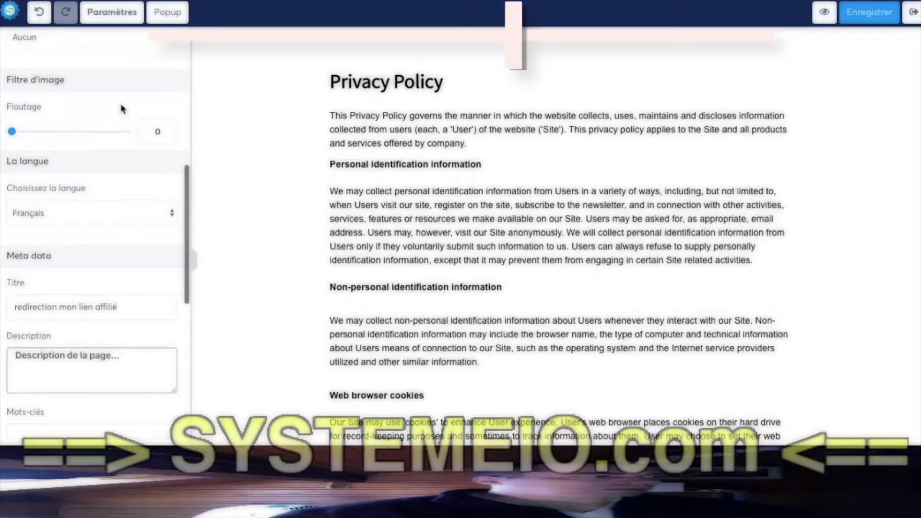
{"action": "scroll", "coordinate": [122, 108], "scroll_direction": "down", "scroll_amount": 10}
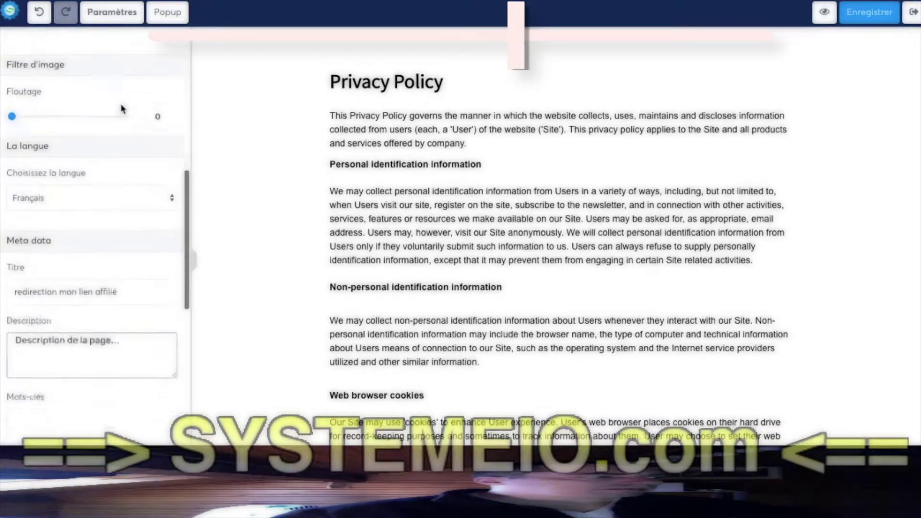
{"action": "scroll", "coordinate": [121, 109], "scroll_direction": "up", "scroll_amount": 2}
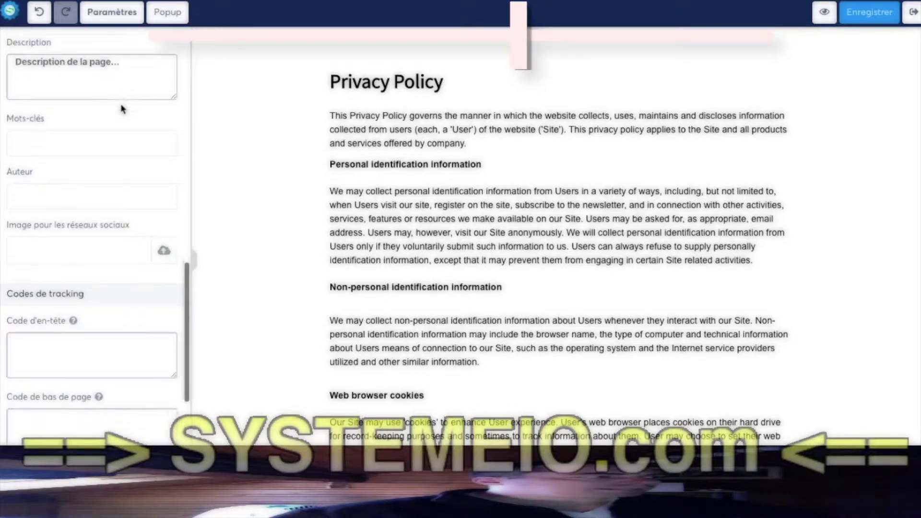
{"action": "scroll", "coordinate": [86, 134], "scroll_direction": "down", "scroll_amount": 5}
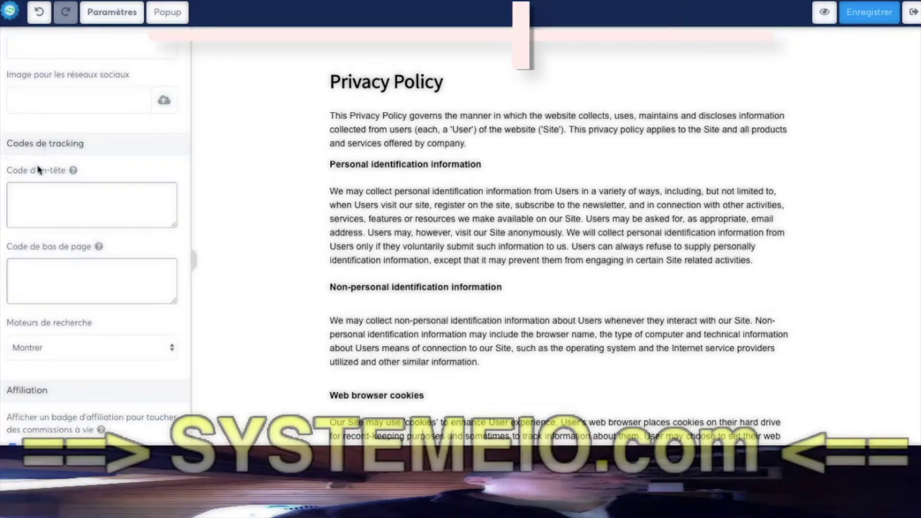
{"action": "mouse_move", "coordinate": [75, 172]}
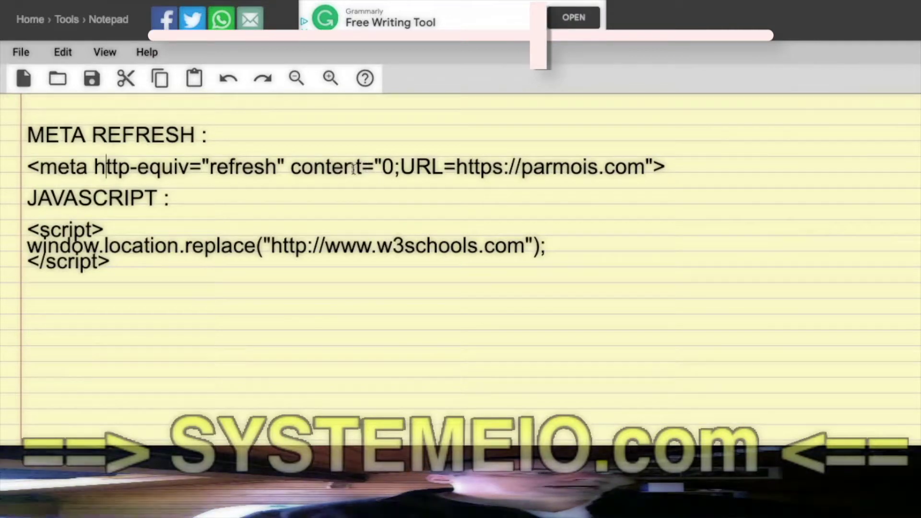
- Switch to the online notepad and set the delay in the meta refresh tag's content value to 5
{"action": "double_click", "coordinate": [387, 167]}
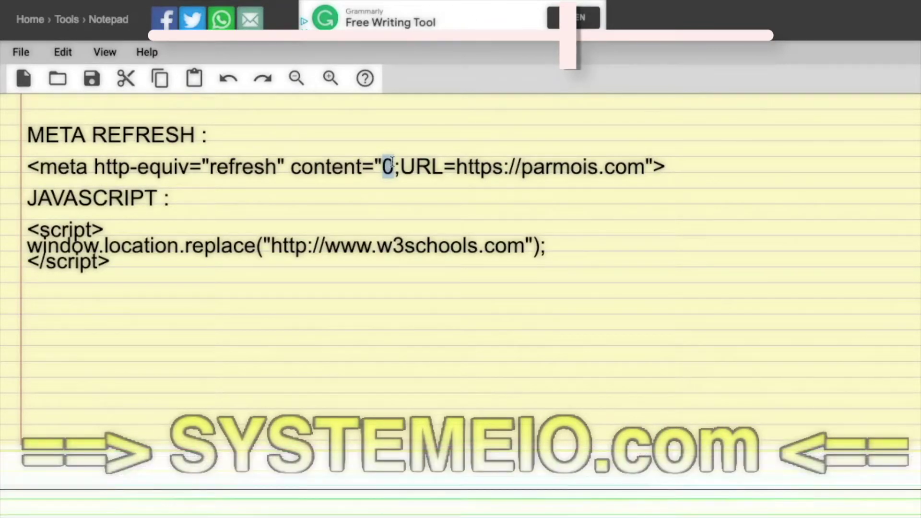
{"action": "left_click", "coordinate": [401, 166]}
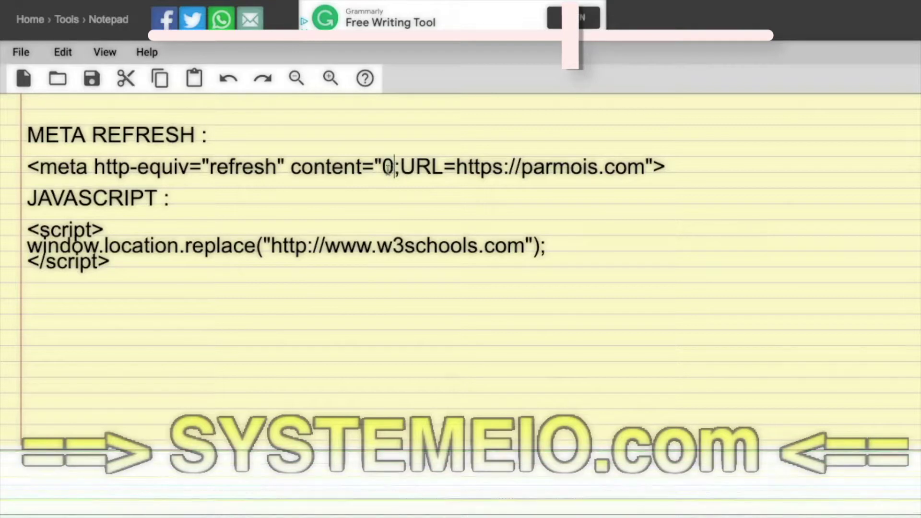
{"action": "double_click", "coordinate": [387, 168]}
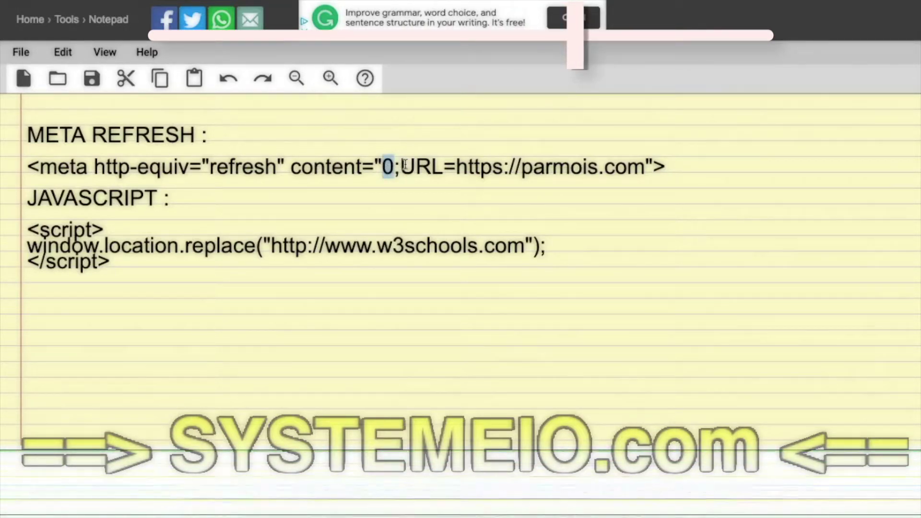
{"action": "type", "text": "5"}
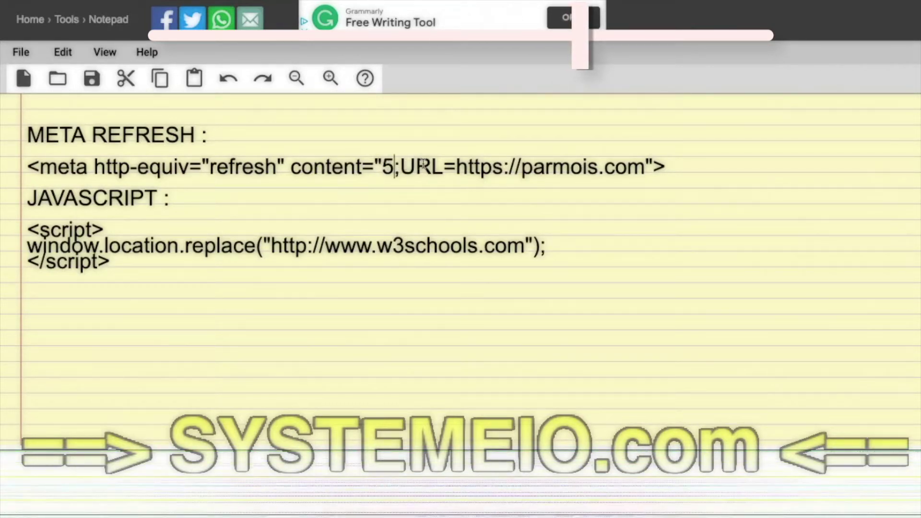
{"action": "left_click_drag", "start_coordinate": [458, 167], "coordinate": [638, 161]}
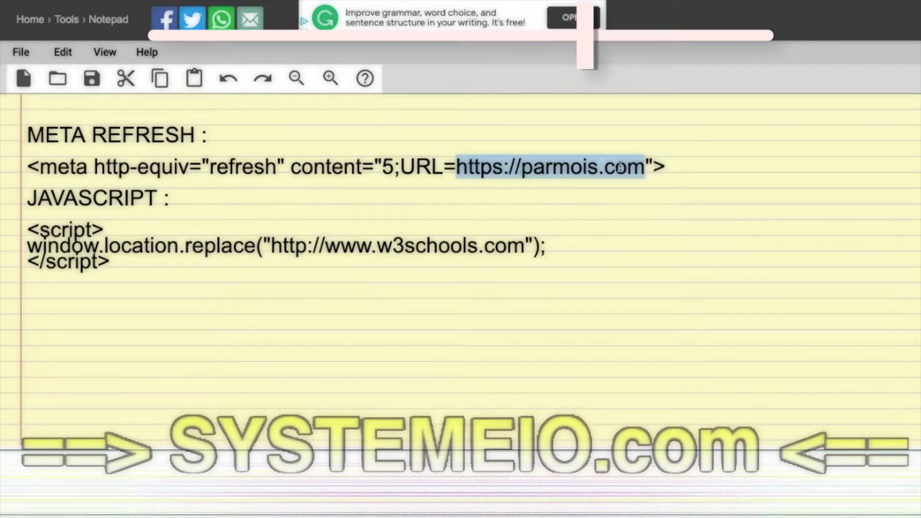
{"action": "left_click", "coordinate": [645, 160]}
{"action": "left_click", "coordinate": [653, 164]}
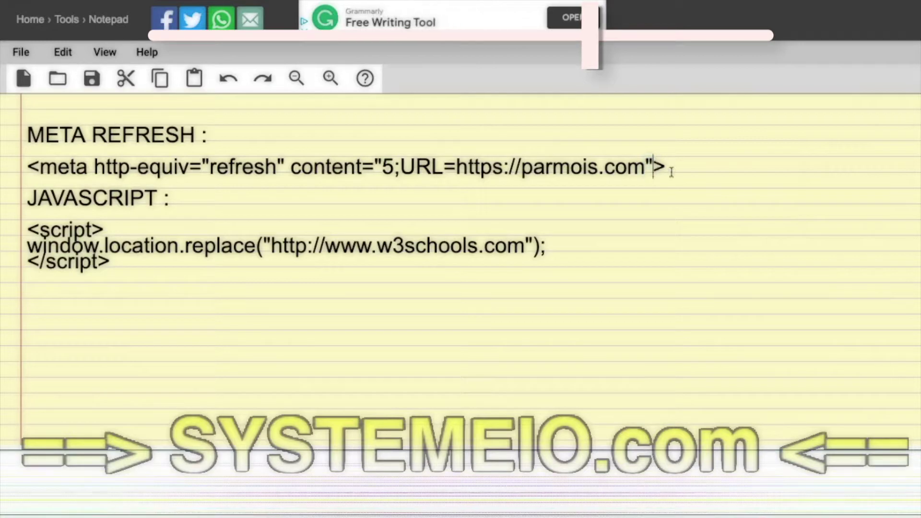
{"action": "left_click_drag", "start_coordinate": [677, 165], "coordinate": [27, 167]}
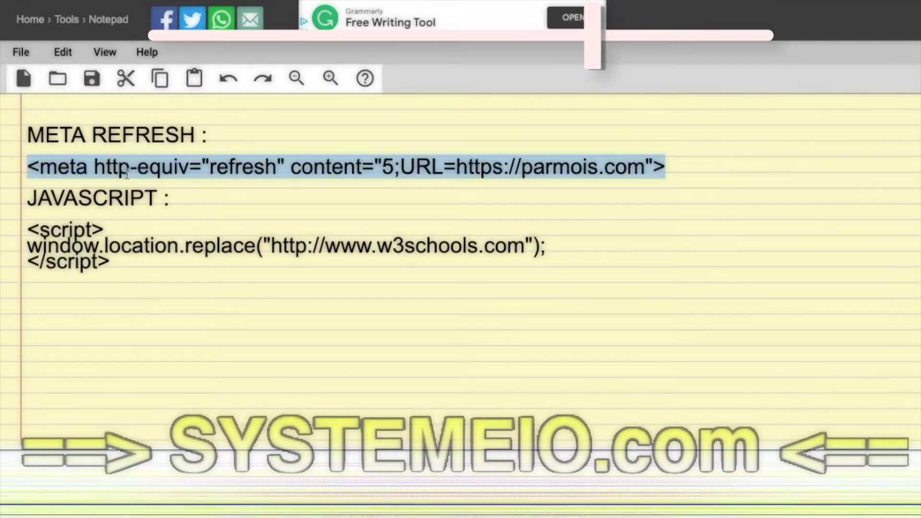
{"action": "right_click", "coordinate": [477, 166]}
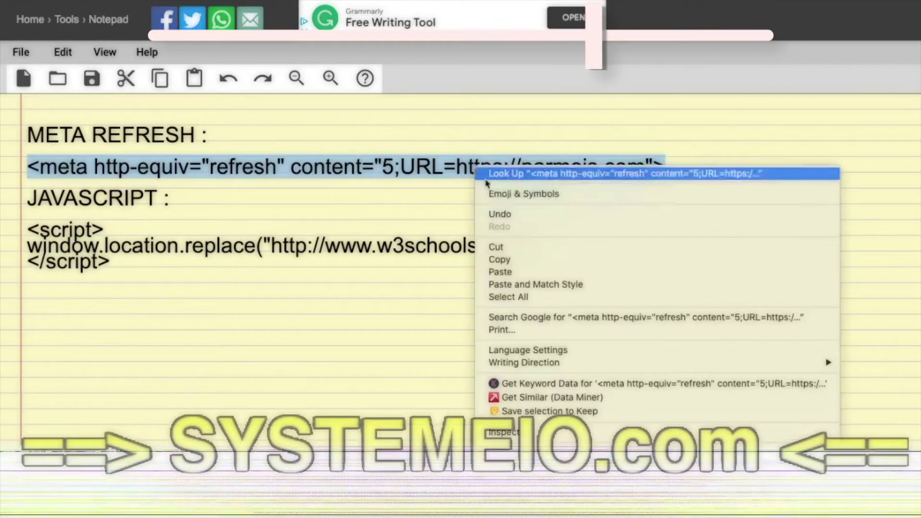
{"action": "left_click", "coordinate": [526, 259]}
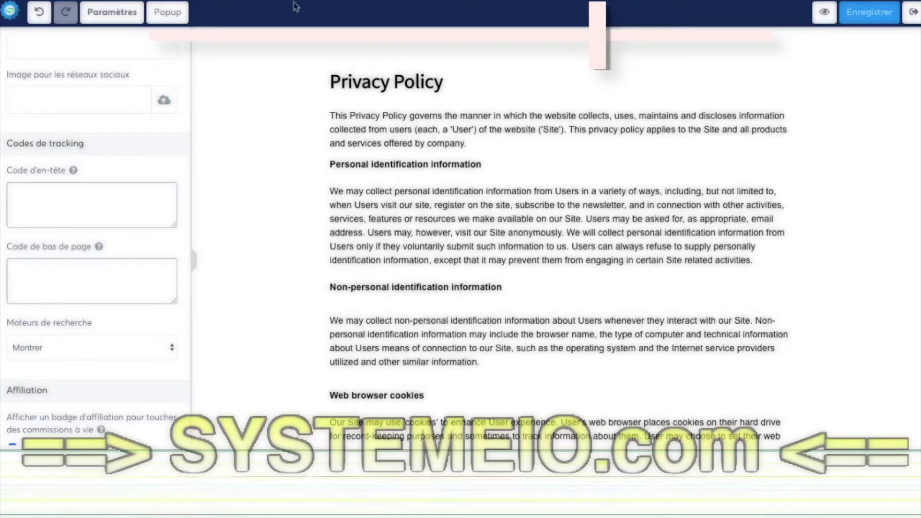
- Switch to the page editor, paste the meta refresh tag into the Code d'en-tête field and save the page
{"action": "left_click", "coordinate": [26, 192]}
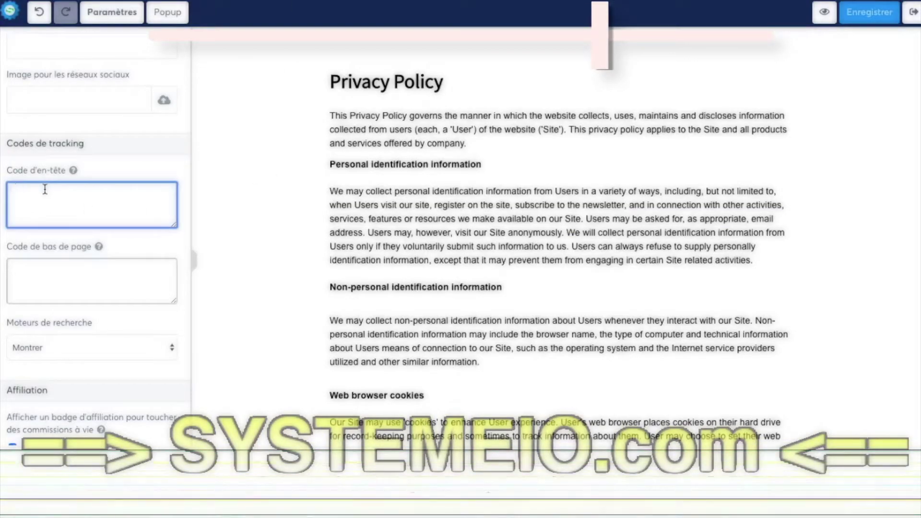
{"action": "key", "text": "ctrl+v"}
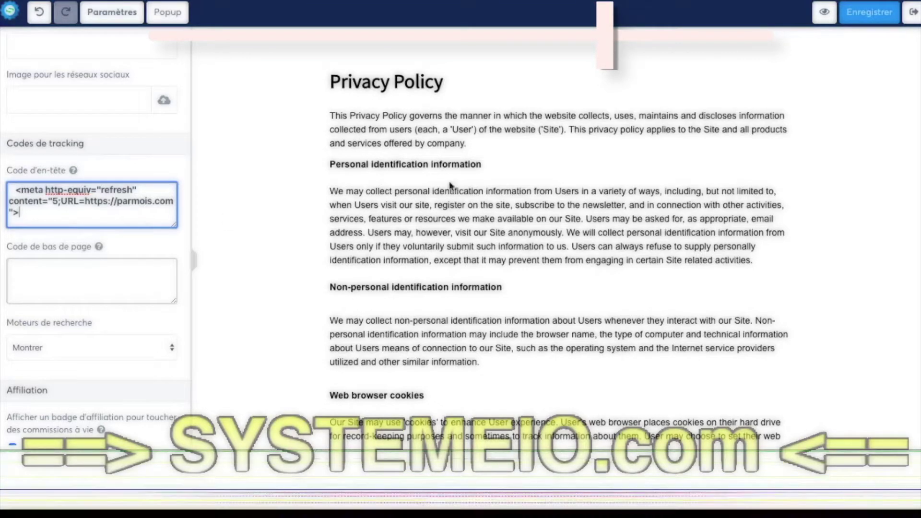
{"action": "left_click", "coordinate": [861, 12]}
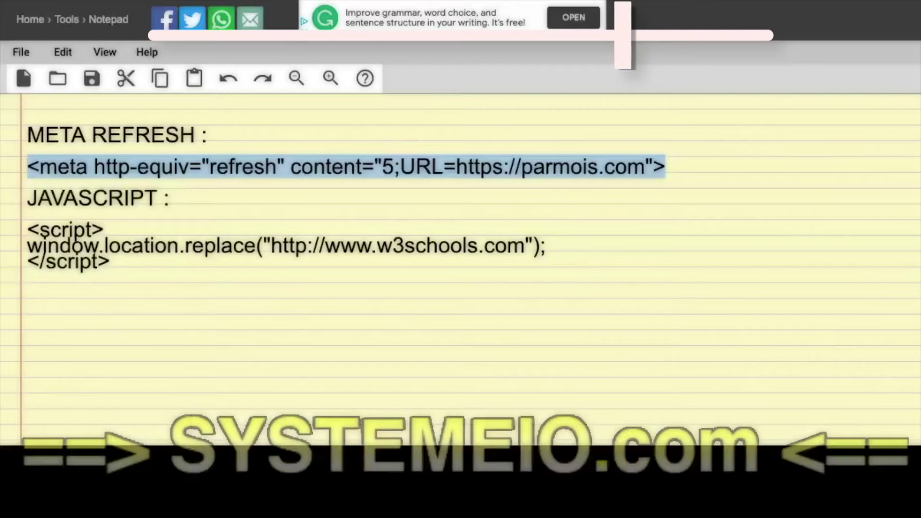
- Switch to the notepad and copy the whole JavaScript redirect block, from the opening to the closing script tag
{"action": "left_click", "coordinate": [88, 234]}
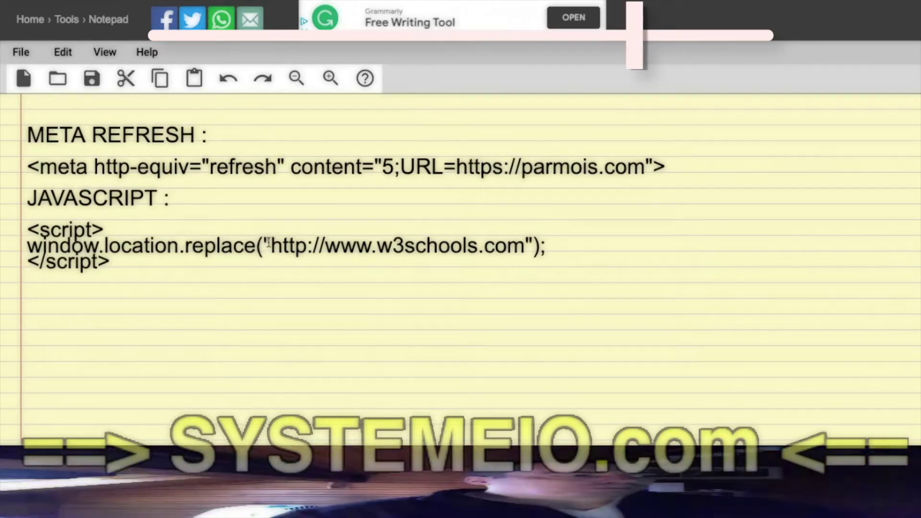
{"action": "left_click_drag", "start_coordinate": [273, 245], "coordinate": [519, 238]}
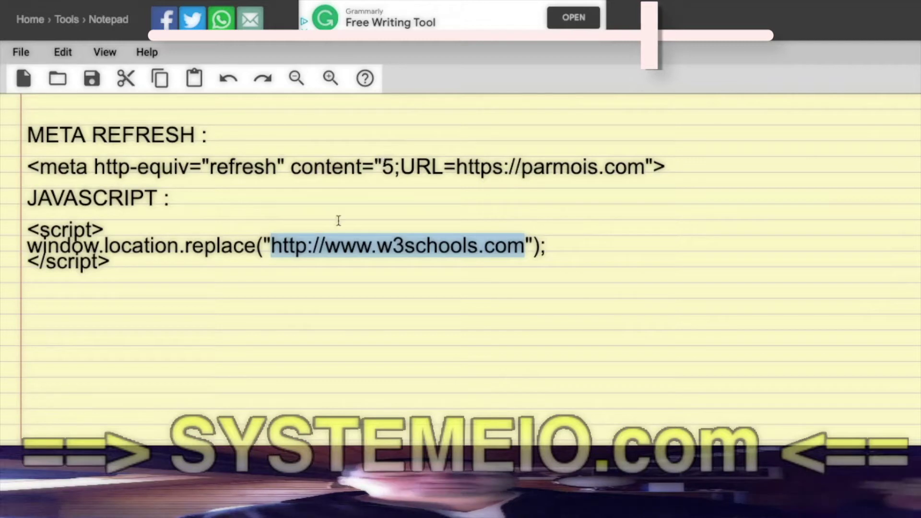
{"action": "left_click", "coordinate": [262, 247]}
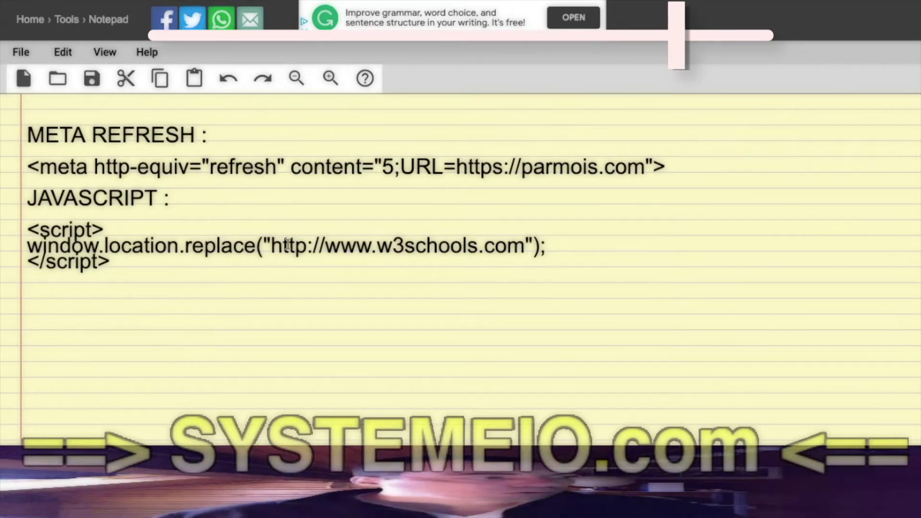
{"action": "left_click_drag", "start_coordinate": [271, 246], "coordinate": [519, 245]}
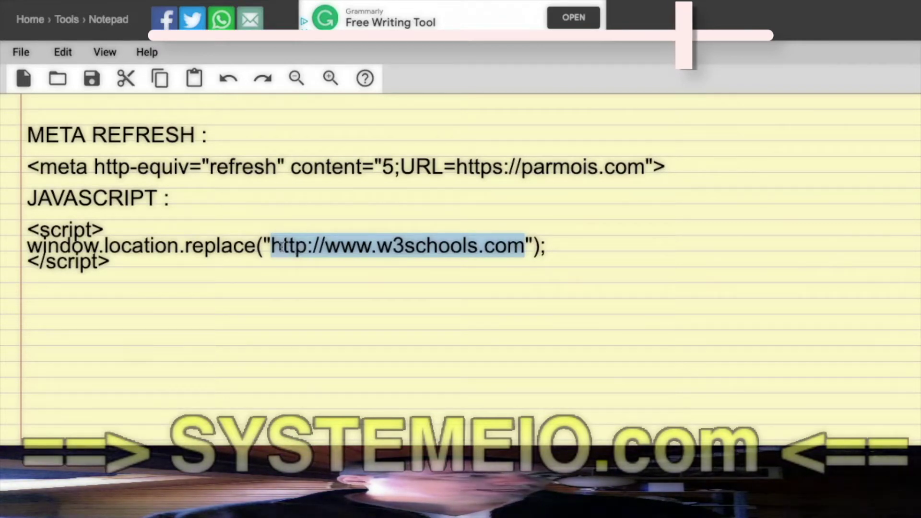
{"action": "left_click", "coordinate": [206, 246]}
{"action": "left_click_drag", "start_coordinate": [136, 261], "coordinate": [27, 230]}
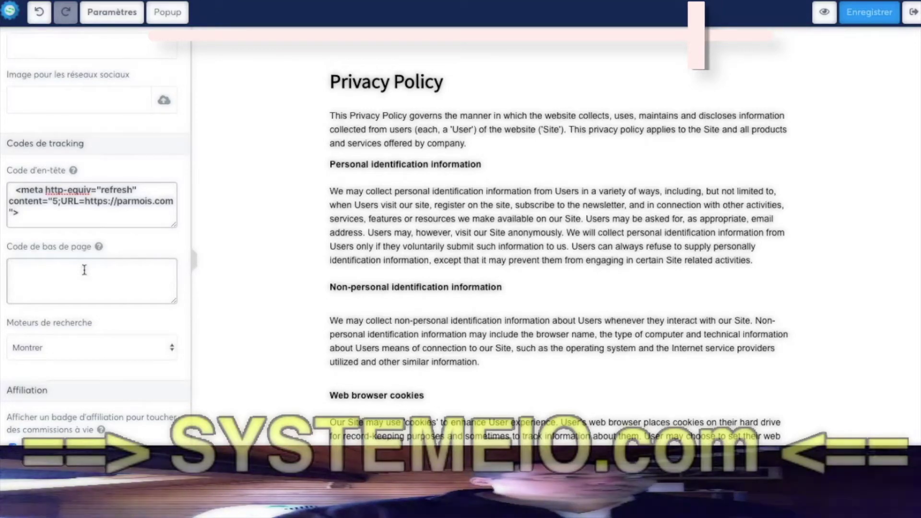
- In the page editor, add a Code HTML element below the "Personal identification information" heading and open its settings
{"action": "left_click", "coordinate": [320, 166]}
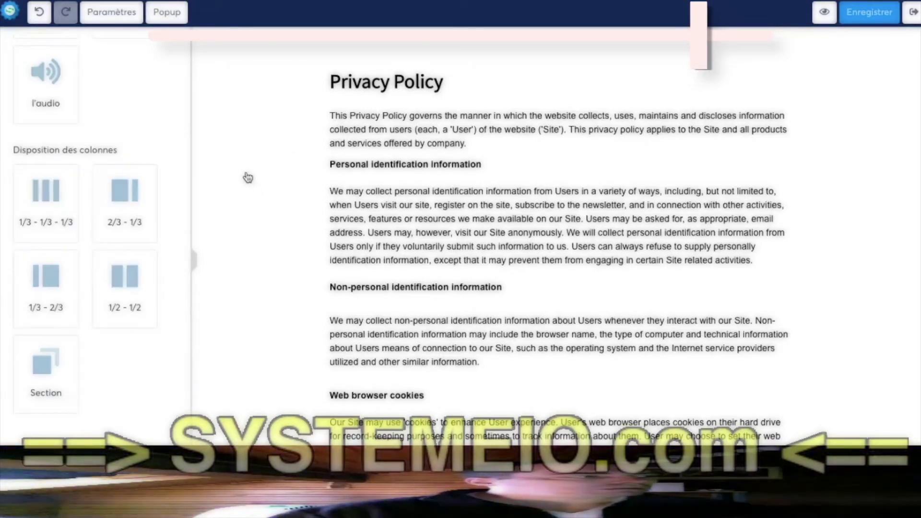
{"action": "scroll", "coordinate": [137, 161], "scroll_direction": "up", "scroll_amount": 7}
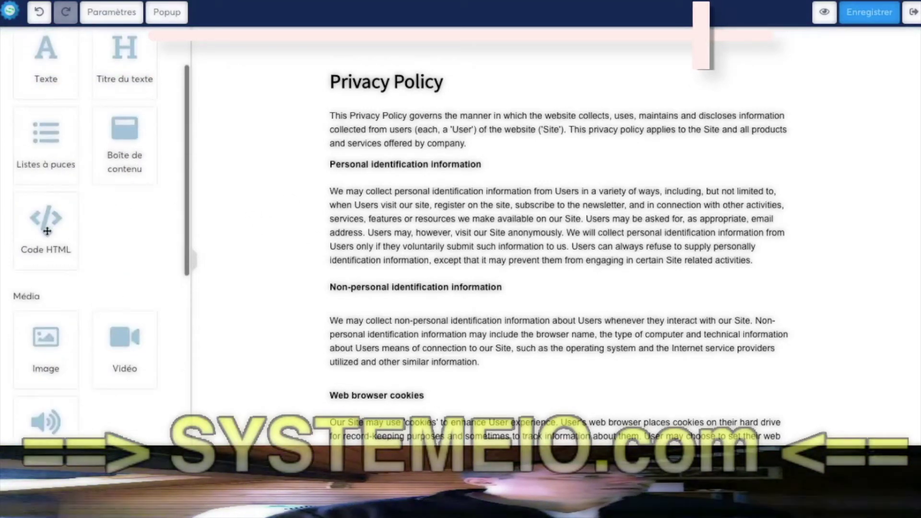
{"action": "left_click_drag", "start_coordinate": [46, 231], "coordinate": [468, 175]}
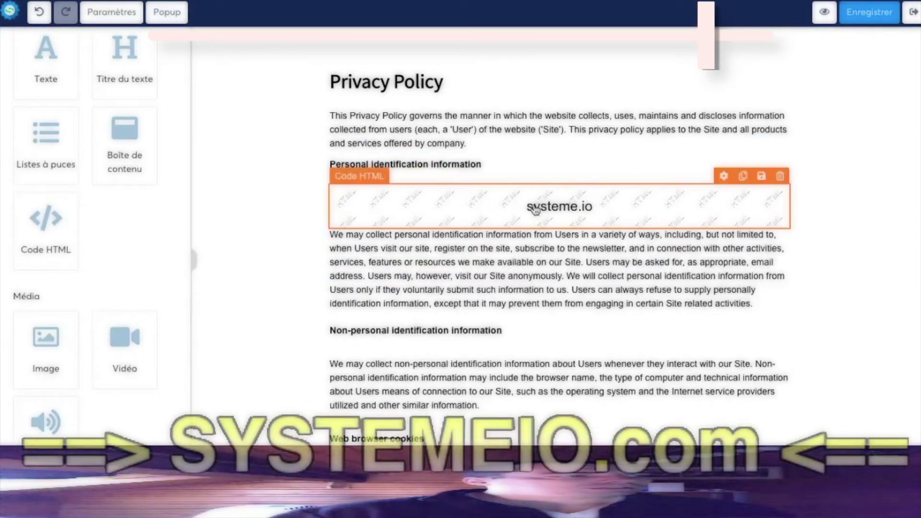
{"action": "left_click", "coordinate": [725, 177]}
{"action": "scroll", "coordinate": [149, 140], "scroll_direction": "up", "scroll_amount": 2}
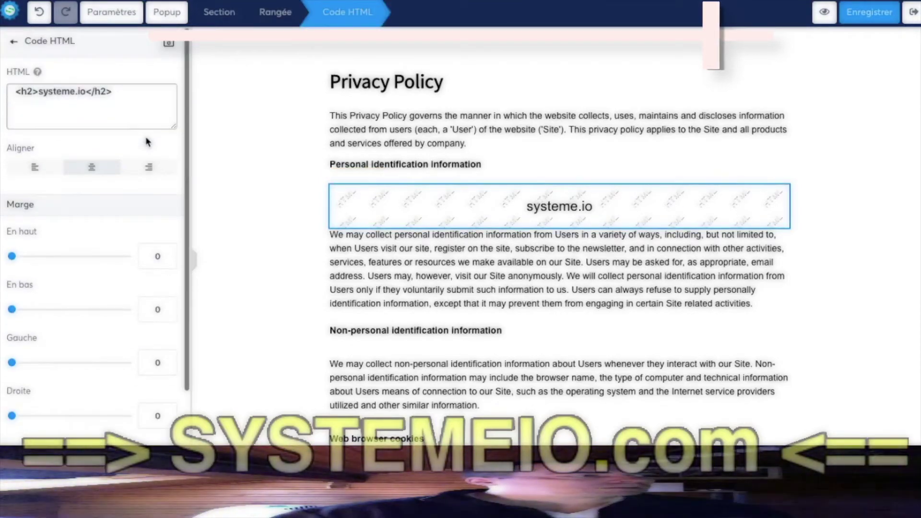
{"action": "left_click_drag", "start_coordinate": [111, 91], "coordinate": [14, 92]}
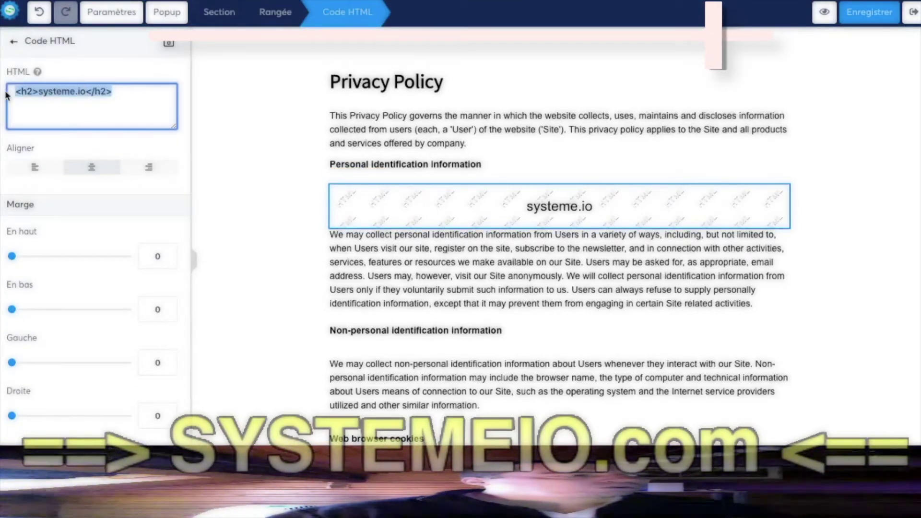
{"action": "key", "text": "ctrl+v"}
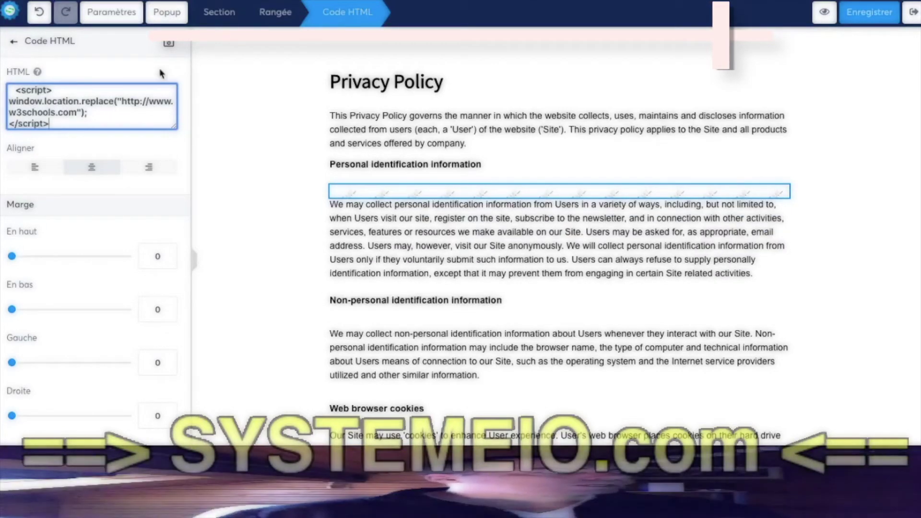
{"action": "left_click", "coordinate": [207, 70]}
- Review the Codes de tracking section of the page settings, then return to the notepad and dismiss the update error dialog
{"action": "left_click", "coordinate": [126, 15]}
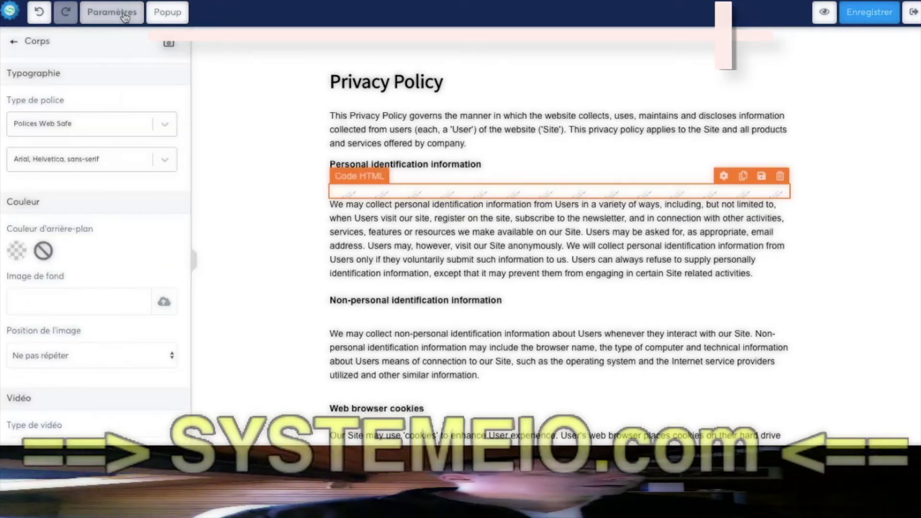
{"action": "scroll", "coordinate": [103, 246], "scroll_direction": "down", "scroll_amount": 12}
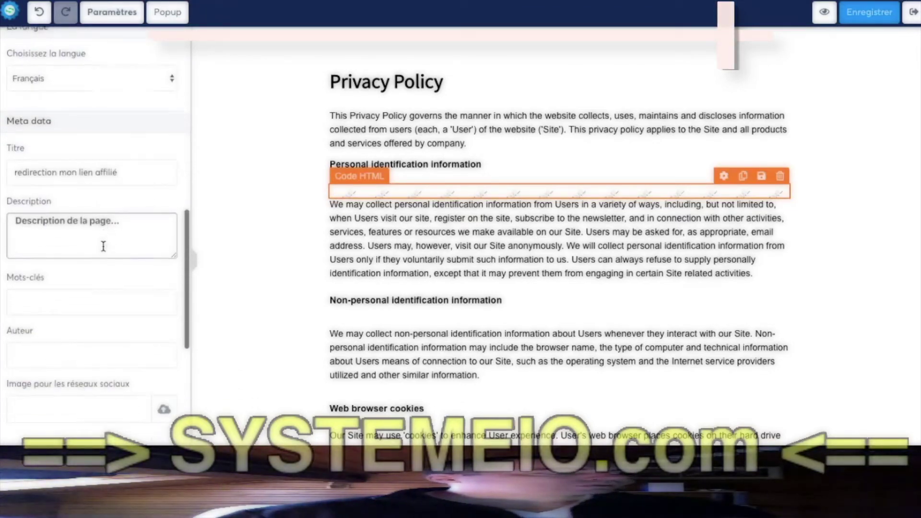
{"action": "scroll", "coordinate": [103, 247], "scroll_direction": "down", "scroll_amount": 1}
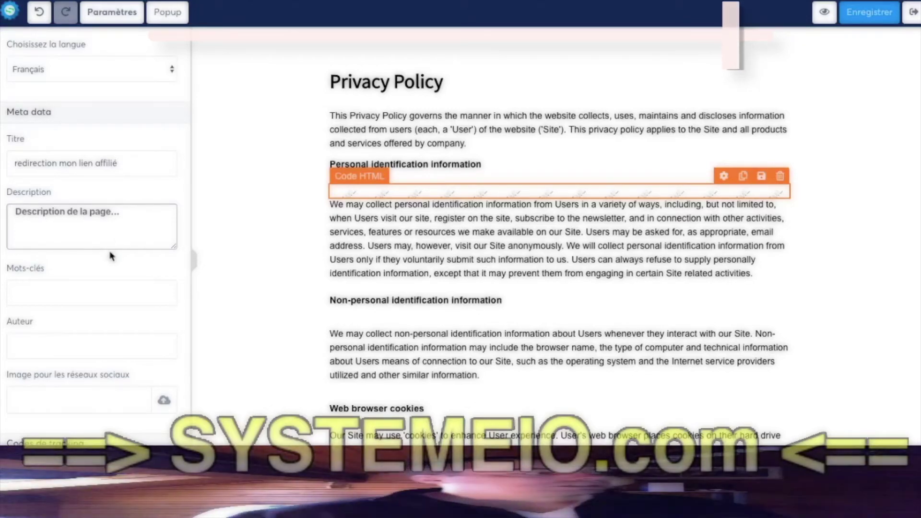
{"action": "scroll", "coordinate": [108, 259], "scroll_direction": "down", "scroll_amount": 5}
{"action": "scroll", "coordinate": [113, 257], "scroll_direction": "down", "scroll_amount": 4}
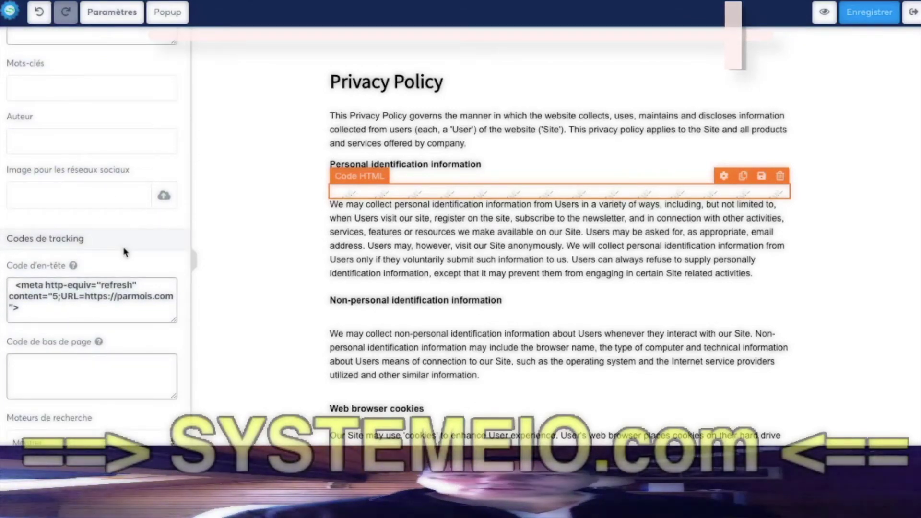
{"action": "scroll", "coordinate": [123, 251], "scroll_direction": "down", "scroll_amount": 2}
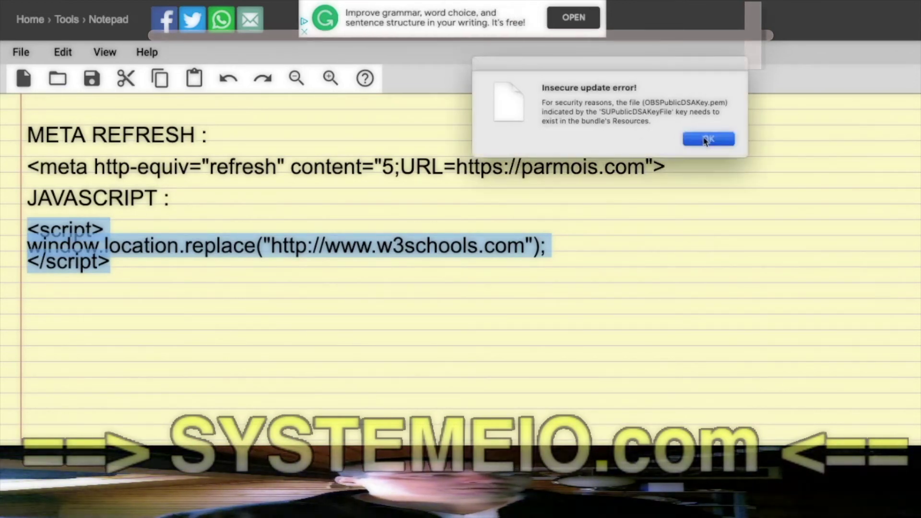
{"action": "key", "text": "Return"}
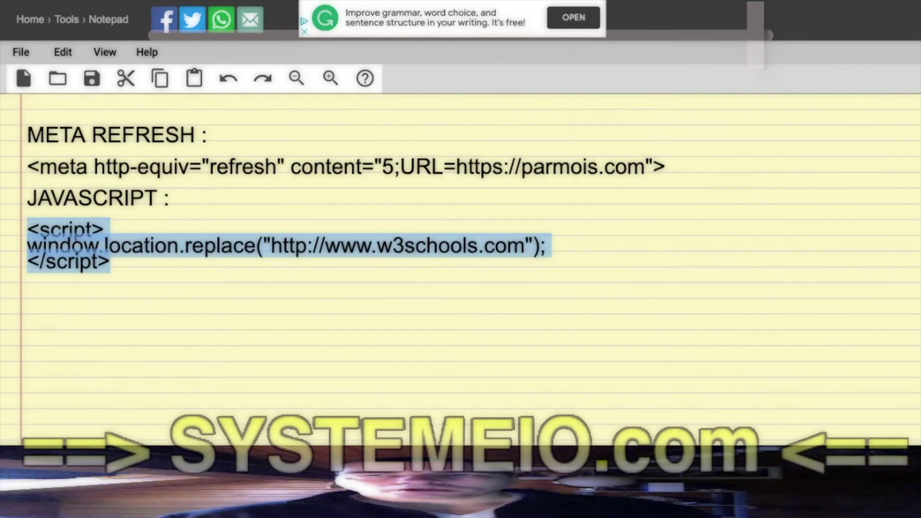